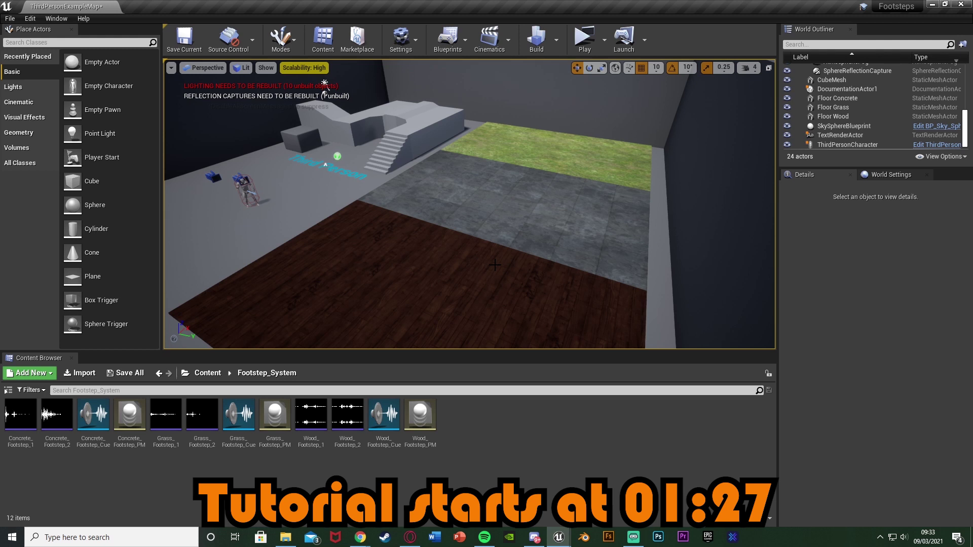
Look over the grass, concrete and wood floors, and examine the Niagara assets in A_Surface_Footstep > Niagara_FX > ParticleSystems.
right_drag(497, 245, 608, 279)
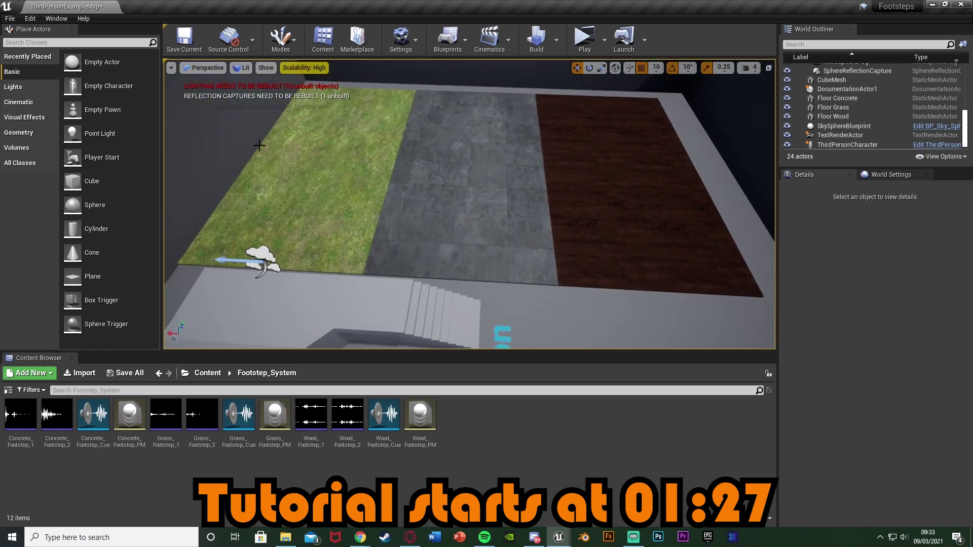
right_drag(500, 184, 522, 163)
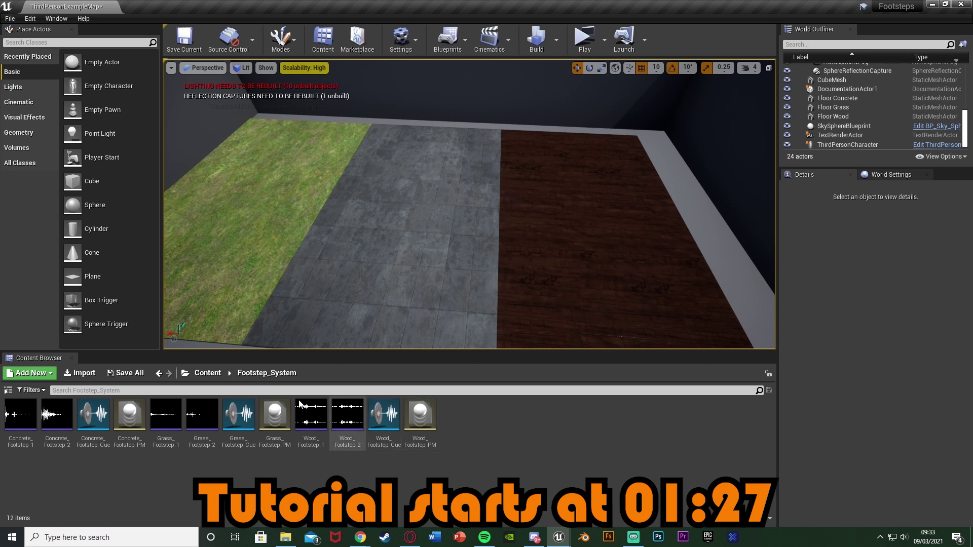
click(205, 373)
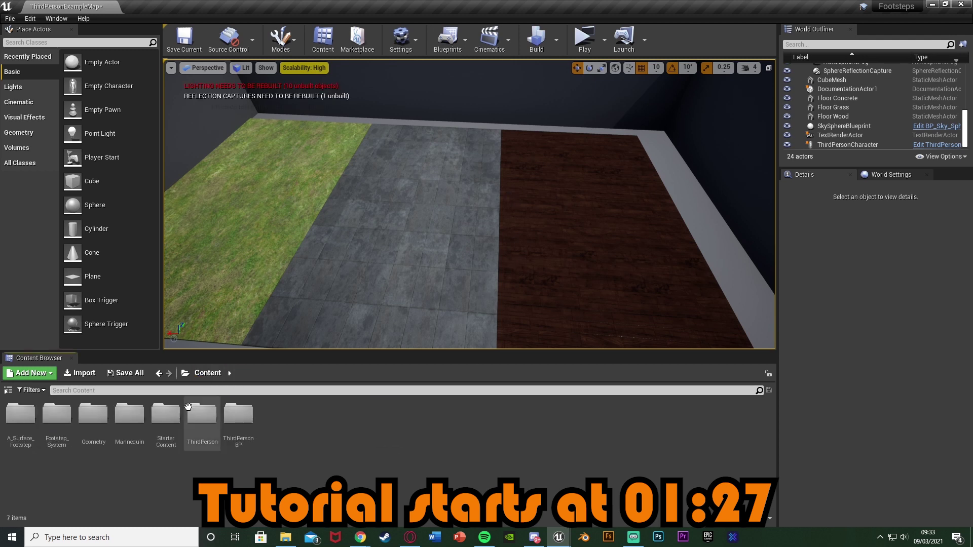
double_click(20, 421)
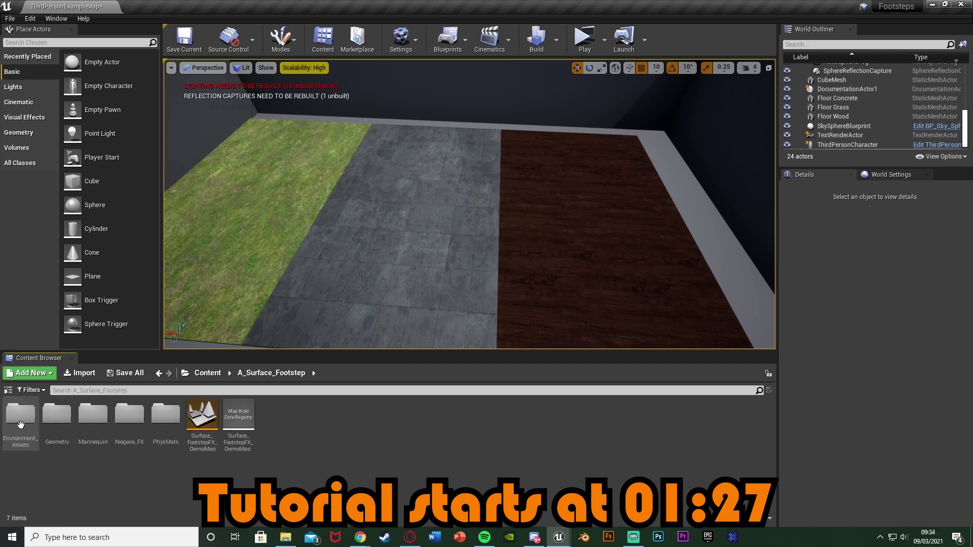
double_click(133, 425)
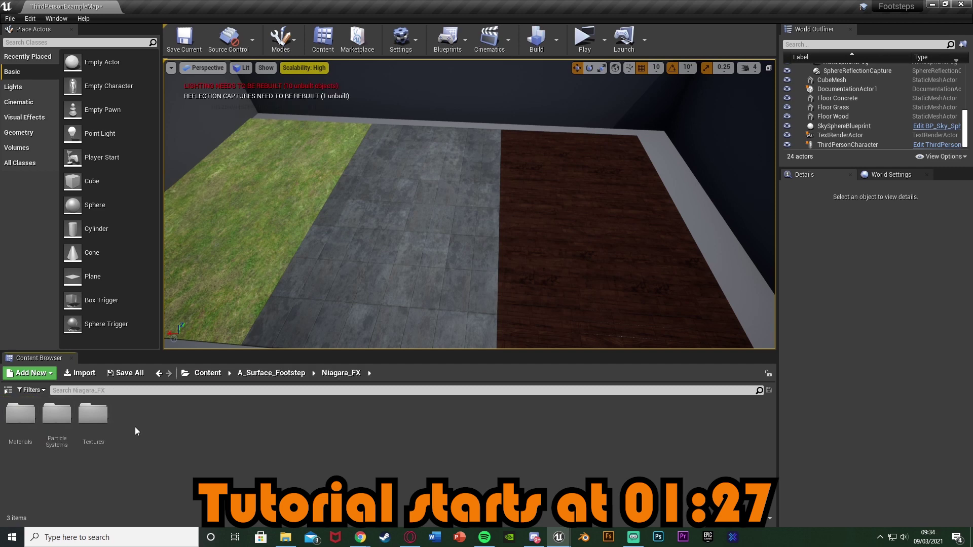
double_click(68, 429)
scroll(228, 436, down, 2)
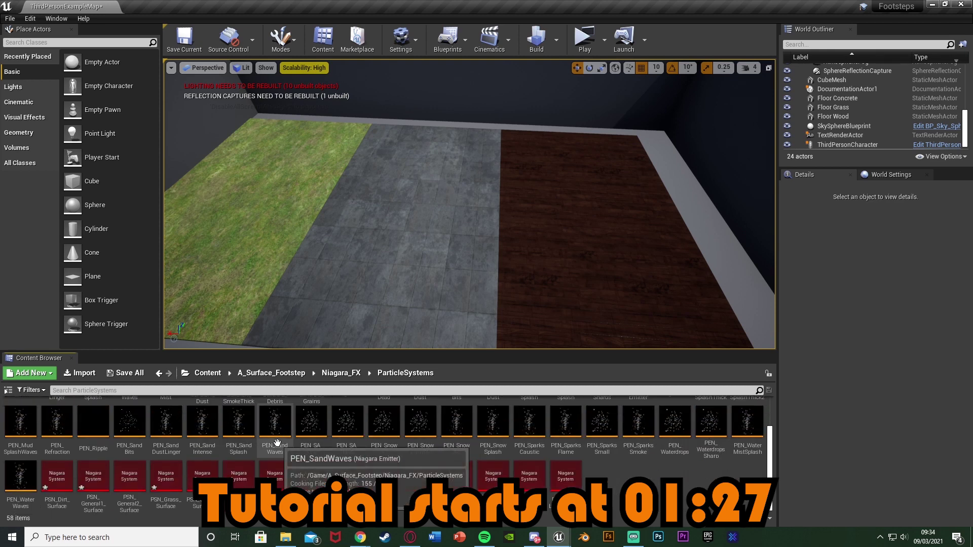
scroll(291, 484, up, 2)
scroll(292, 484, down, 2)
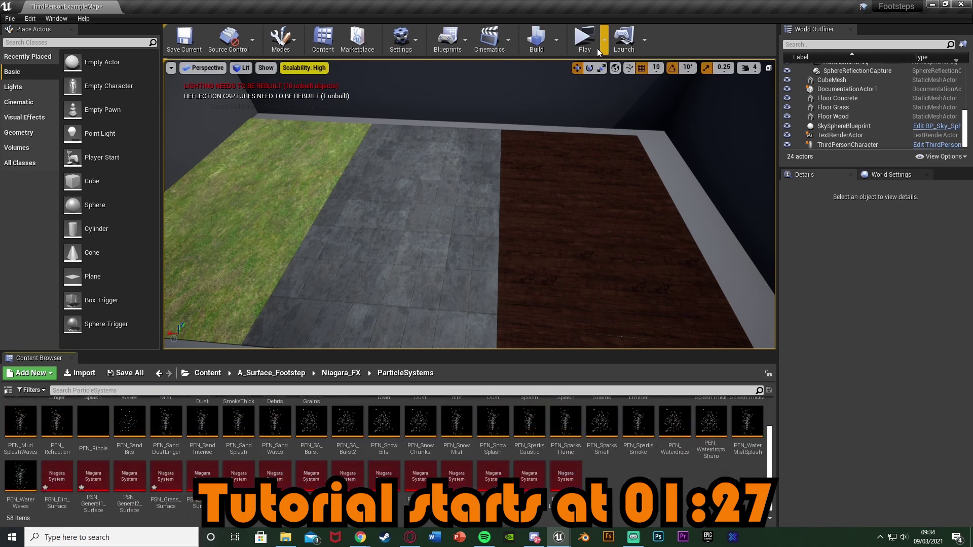
Play-test the level by running the character across the wood, concrete and grass floors to check the footstep effects, and end the session.
click(585, 36)
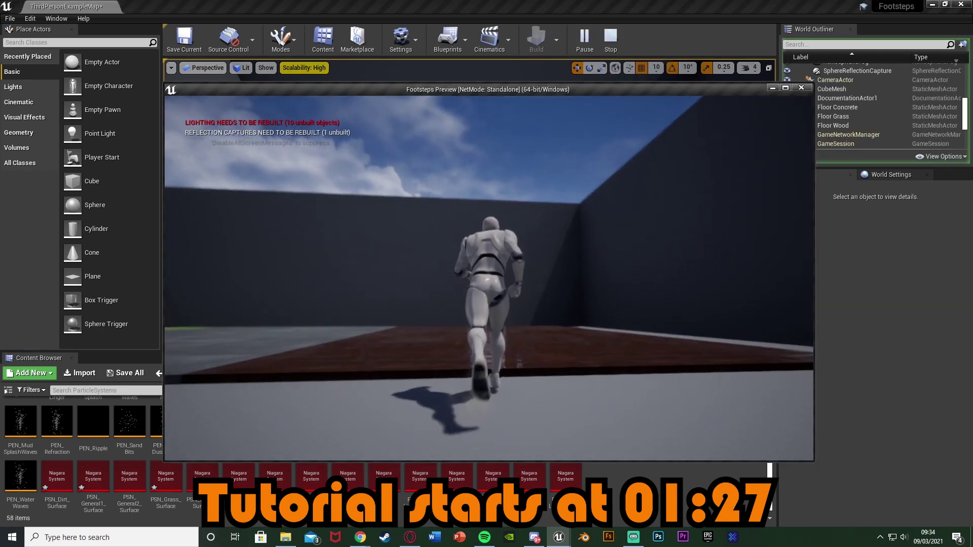
key(a)
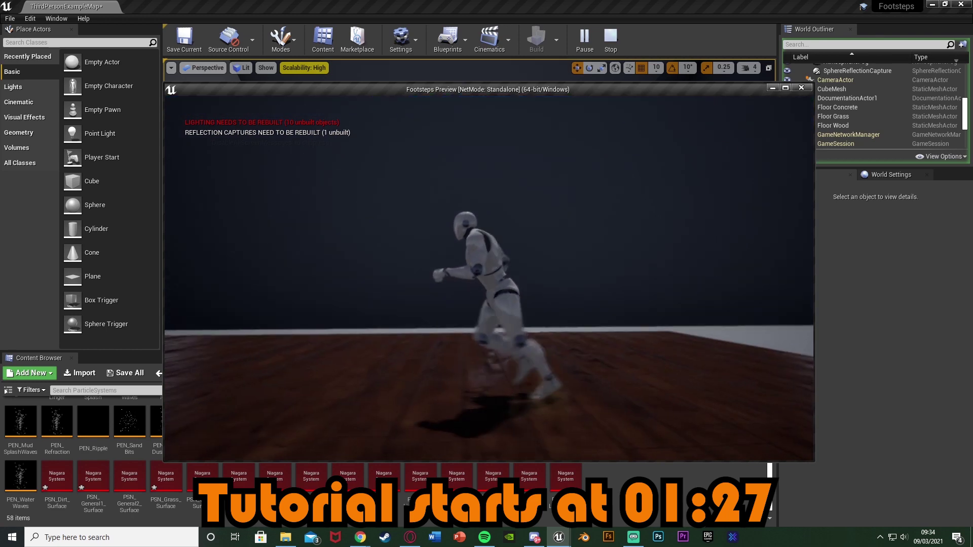
key(d)
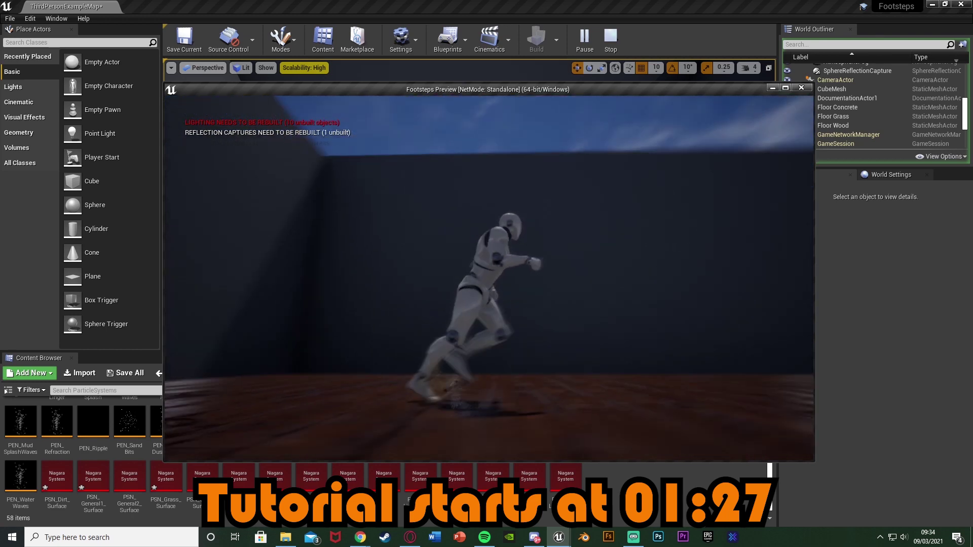
key(s)
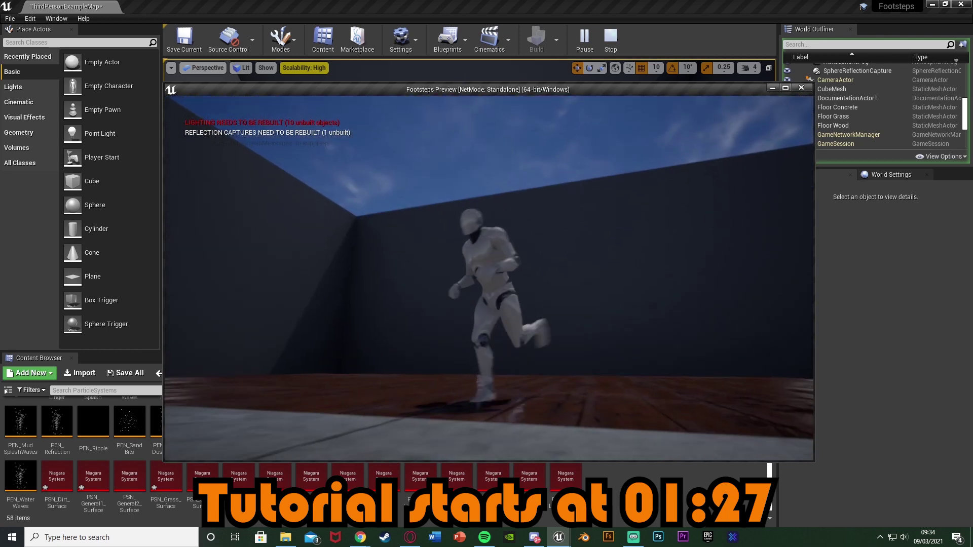
key(a)
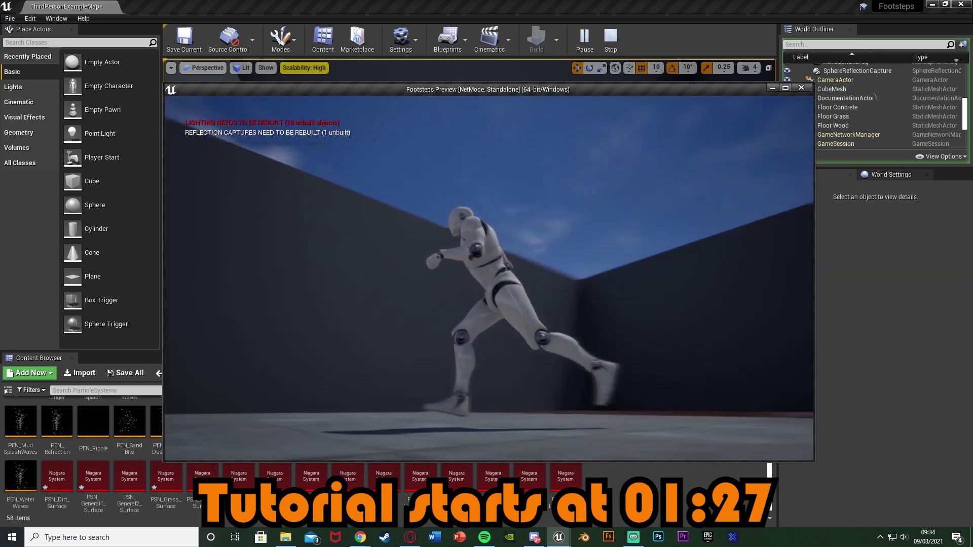
key(a)
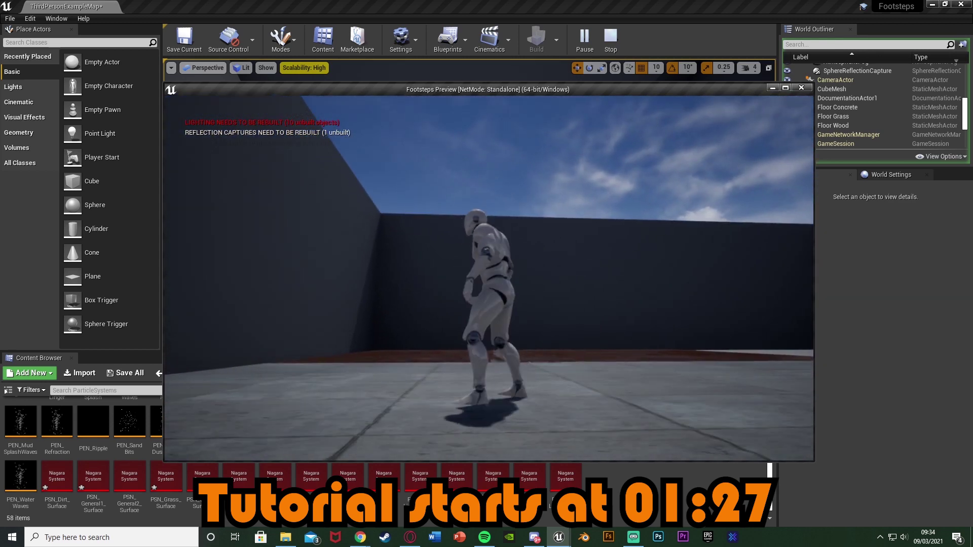
key(d)
key(w)
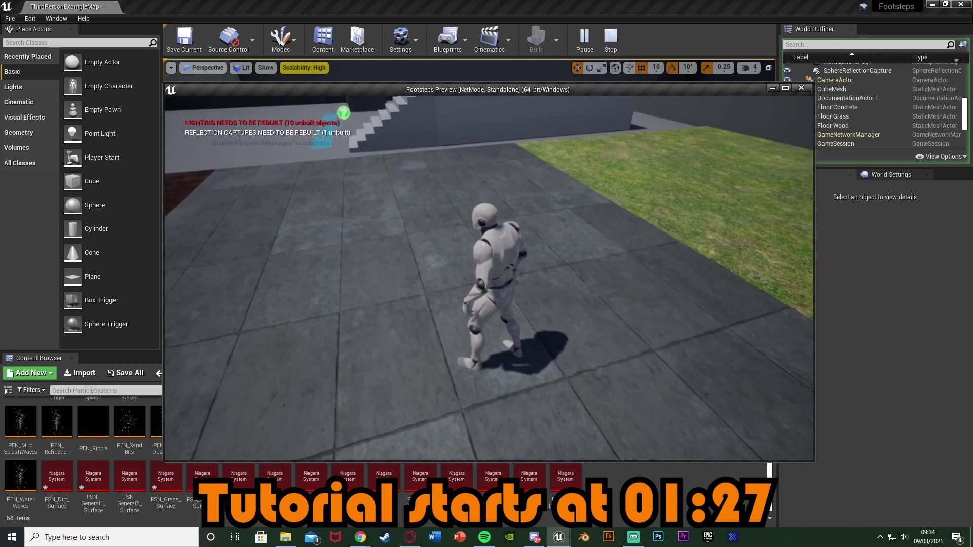
key(a)
key(w)
key(d)
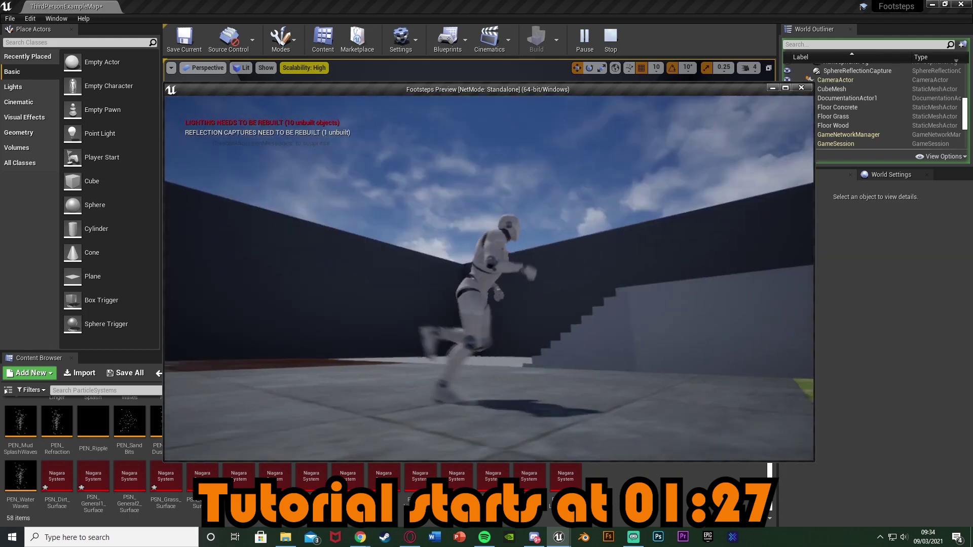
key(s)
key(a)
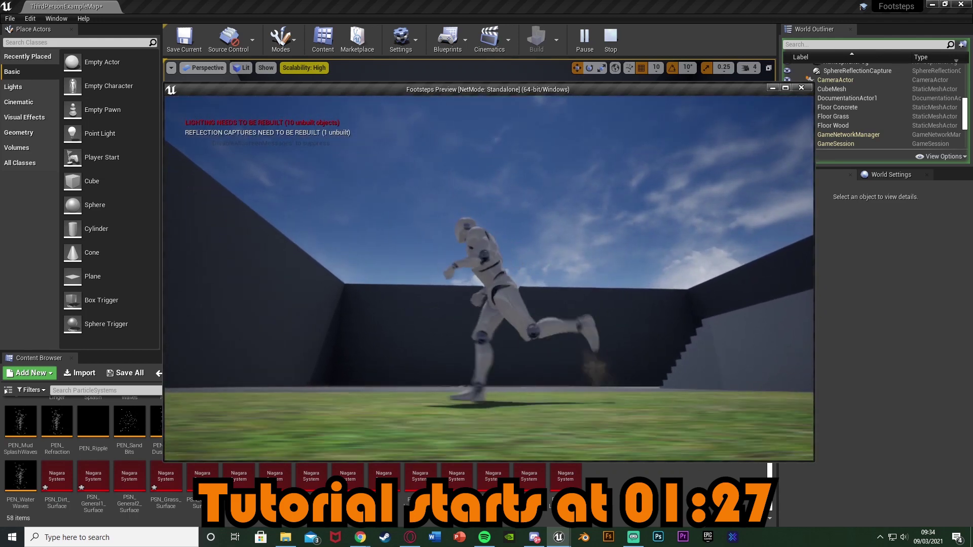
key(d)
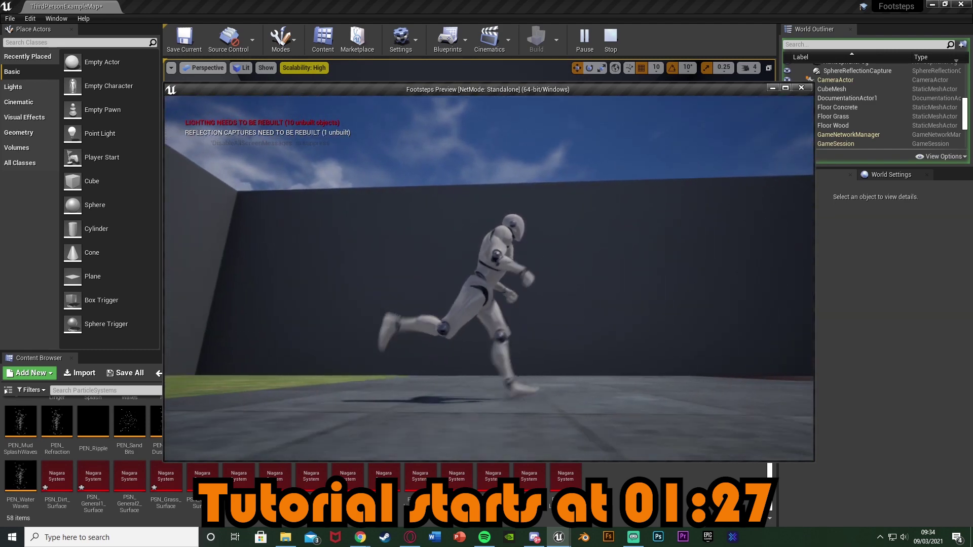
key(s)
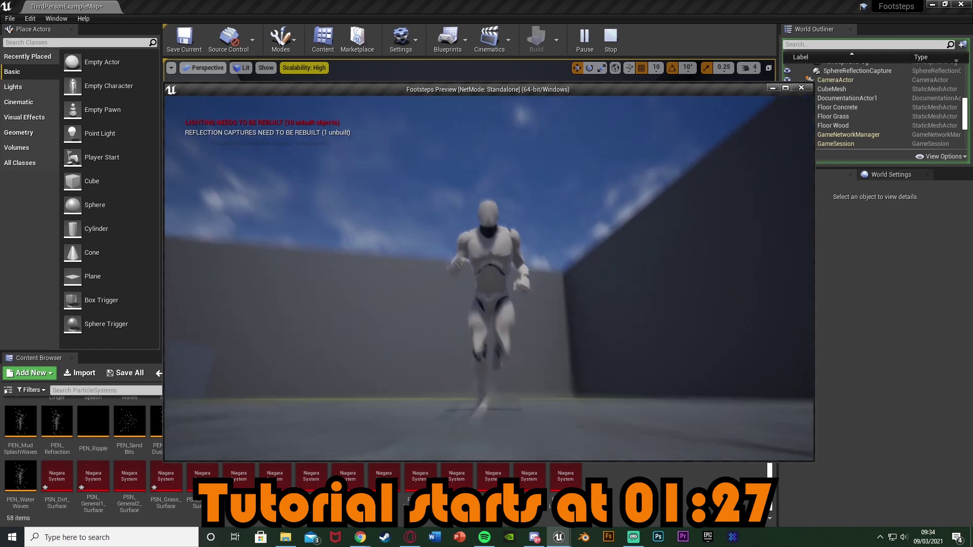
key(w)
key(s)
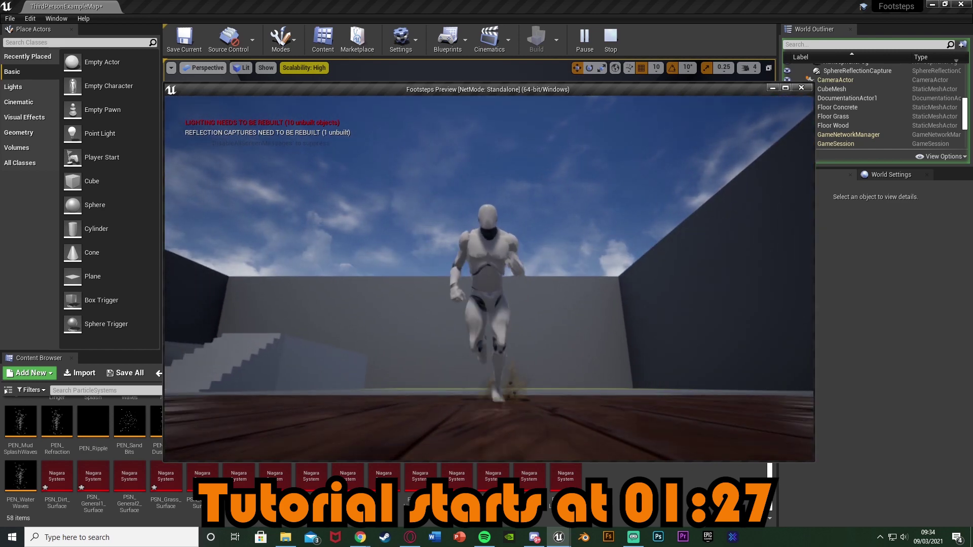
key(d)
key(a)
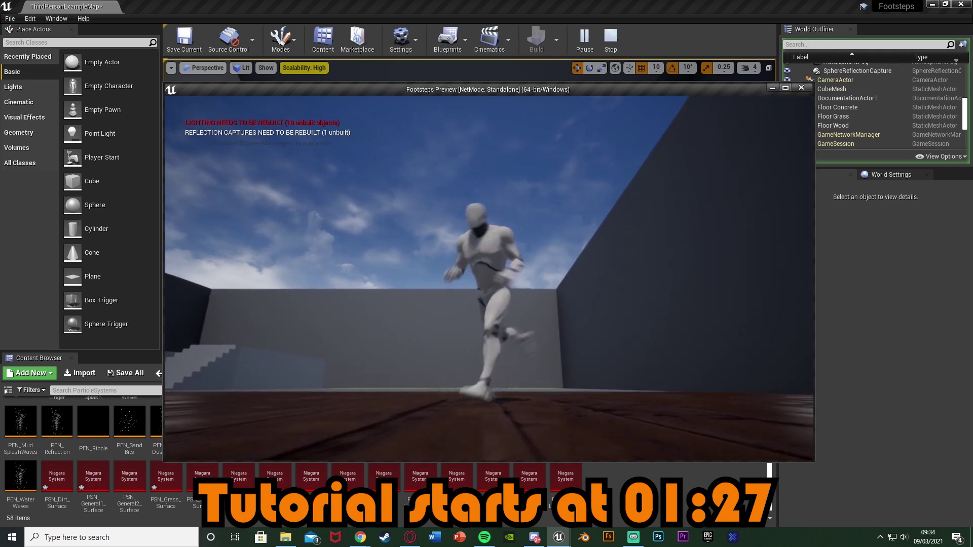
key(w)
key(a)
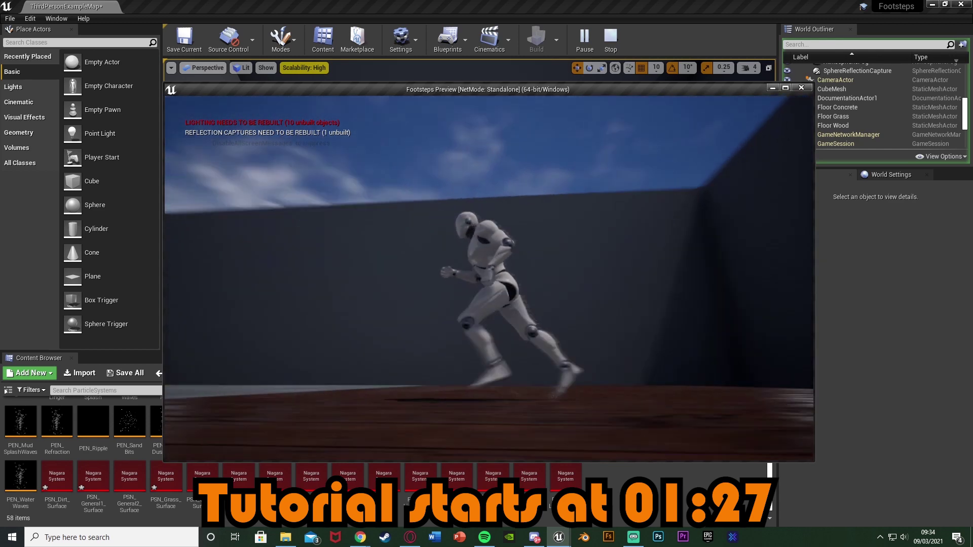
key(s)
key(a)
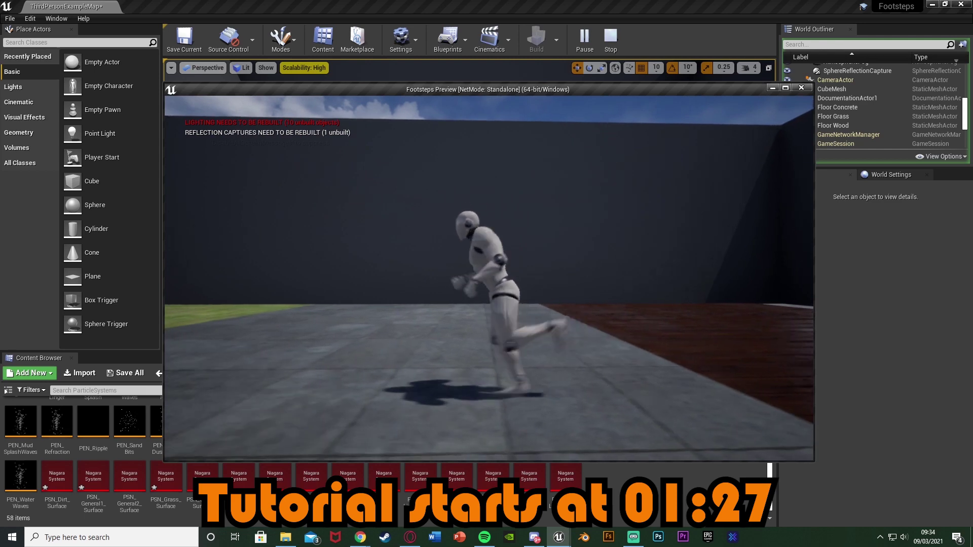
key(Escape)
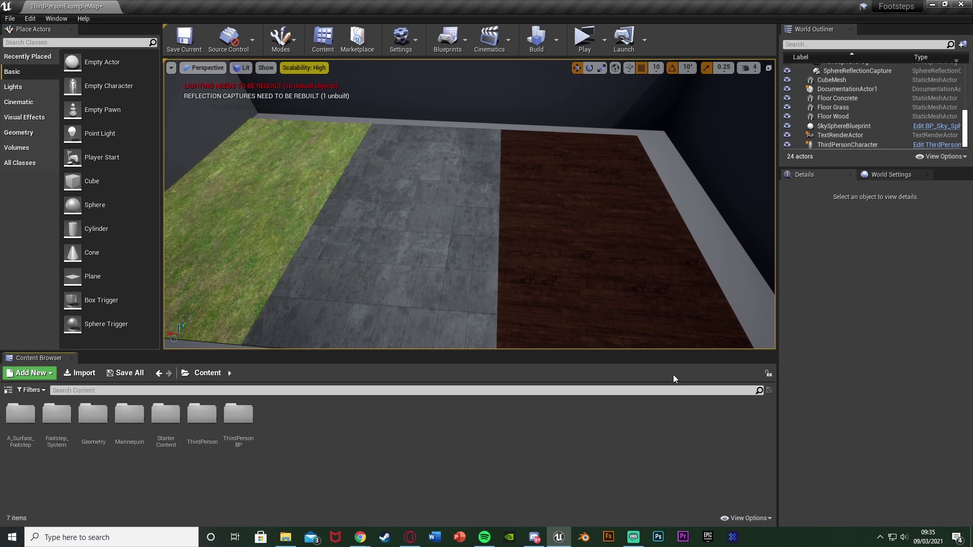
Name physical surface SurfaceType4 "Sand" in the project's engine physics settings and close the settings.
click(30, 18)
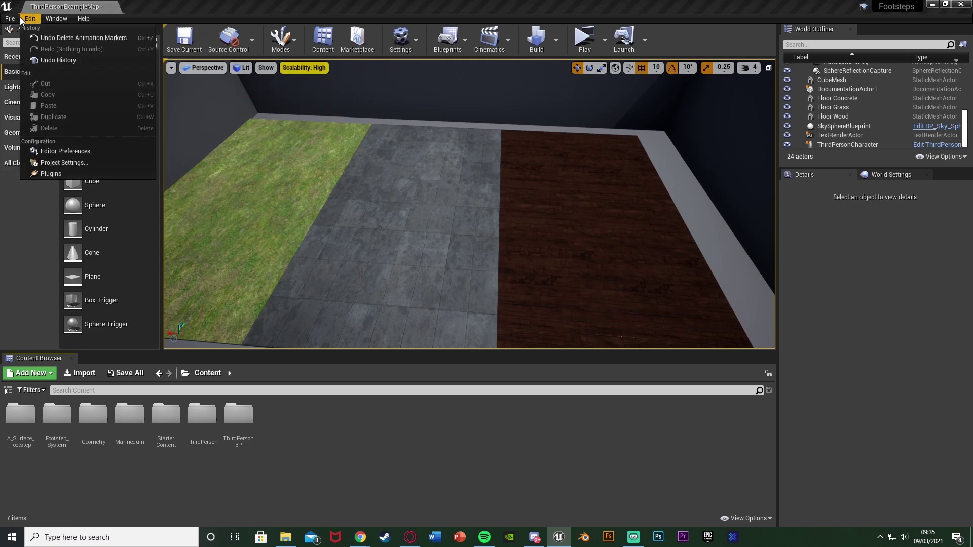
click(60, 160)
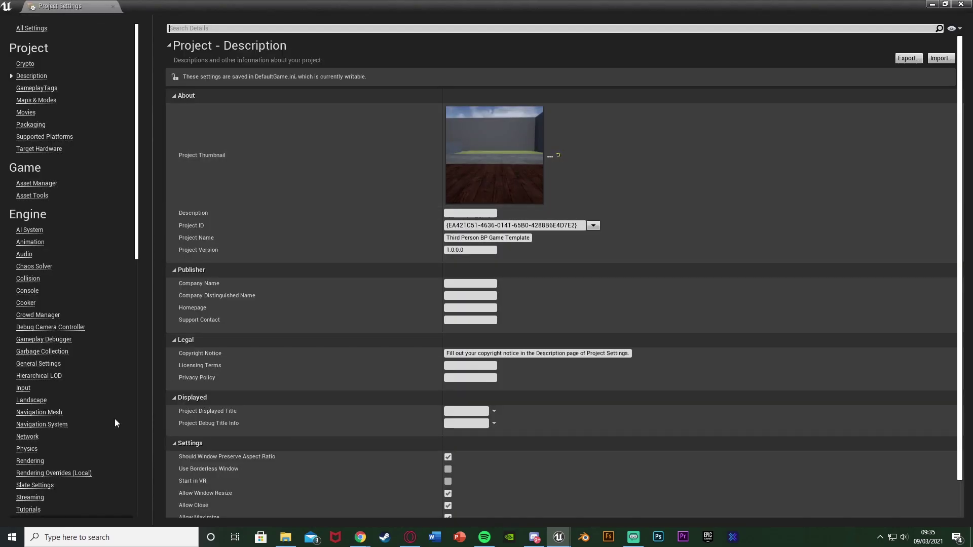
click(35, 451)
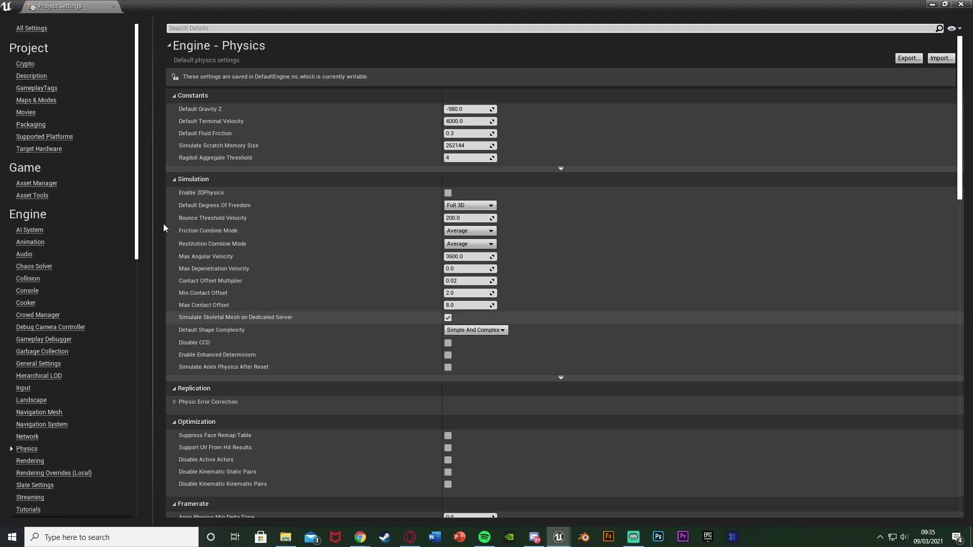
scroll(414, 258, down, 15)
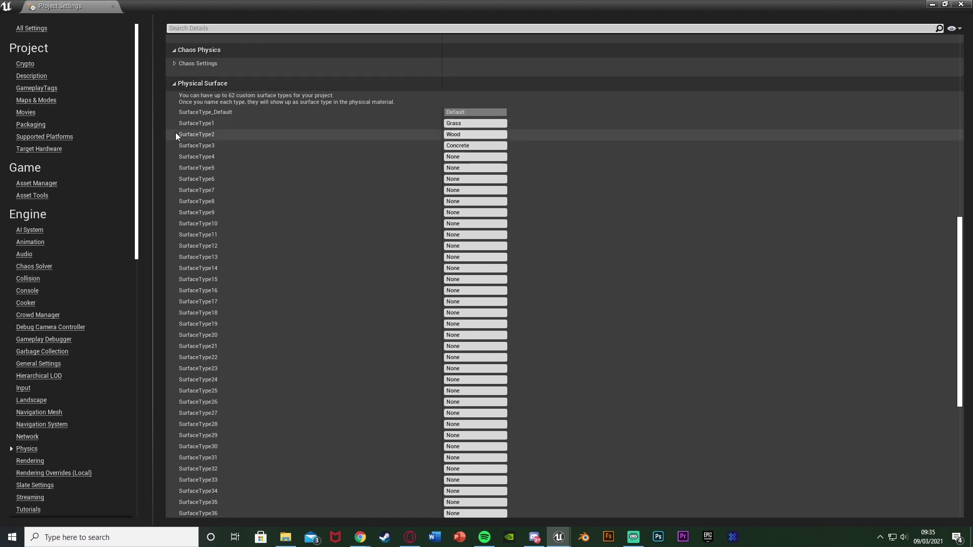
click(465, 156)
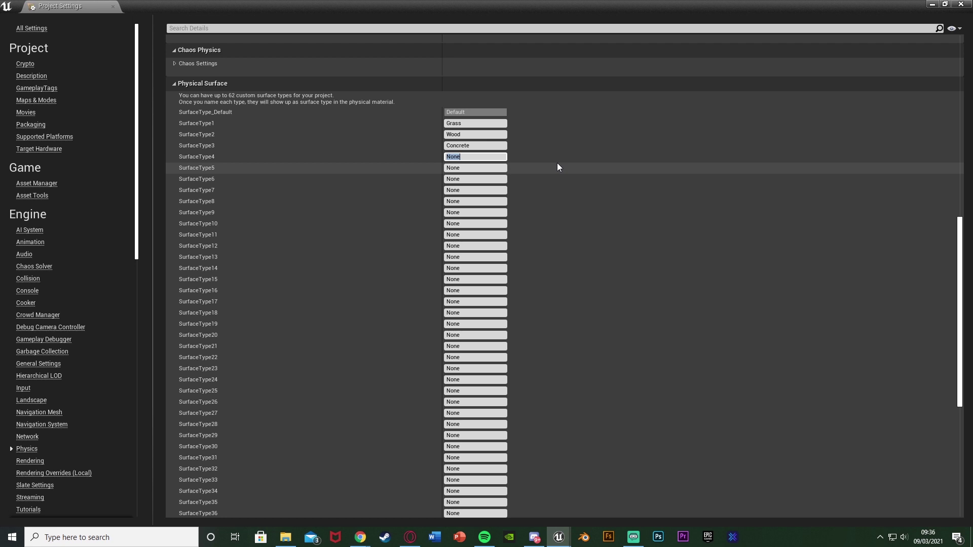
text(Sand)
key(Return)
click(961, 4)
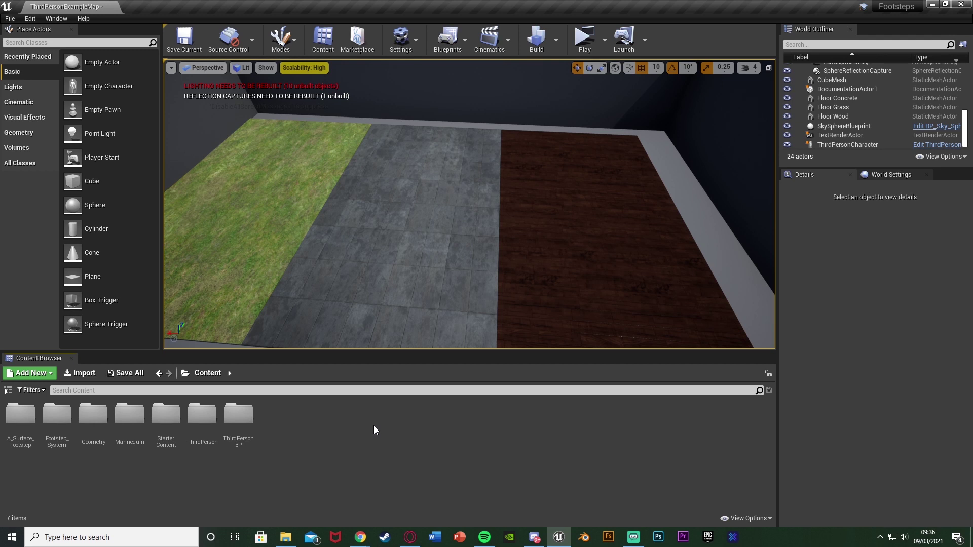
Create a Physical Material asset of class PhysicalMaterial in the Content folder and name it GrassPM.
right_click(328, 465)
mouse_move(381, 434)
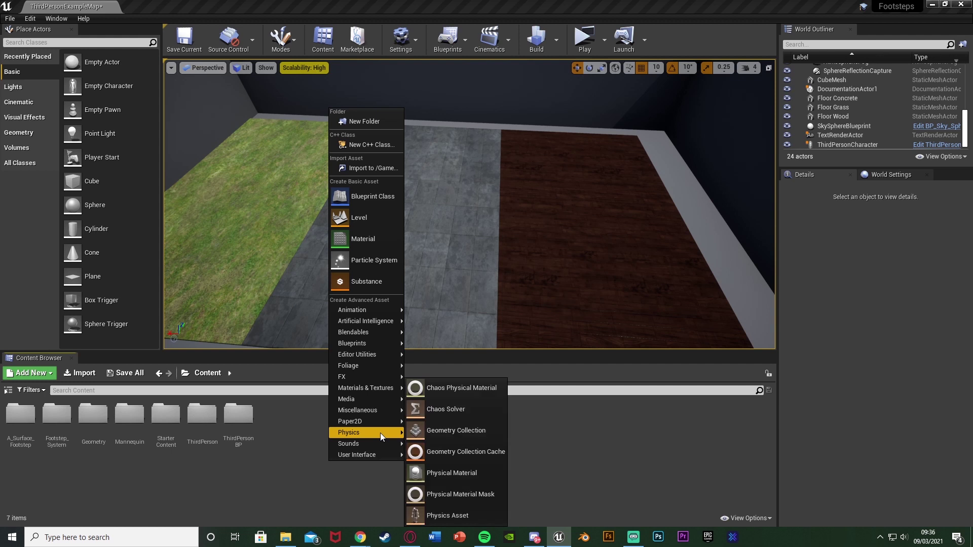
click(439, 467)
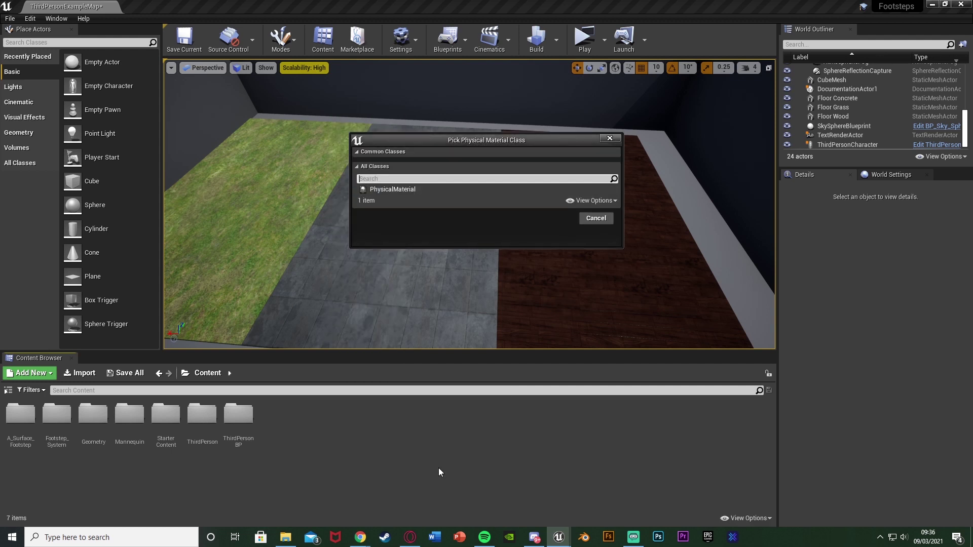
click(482, 189)
click(555, 218)
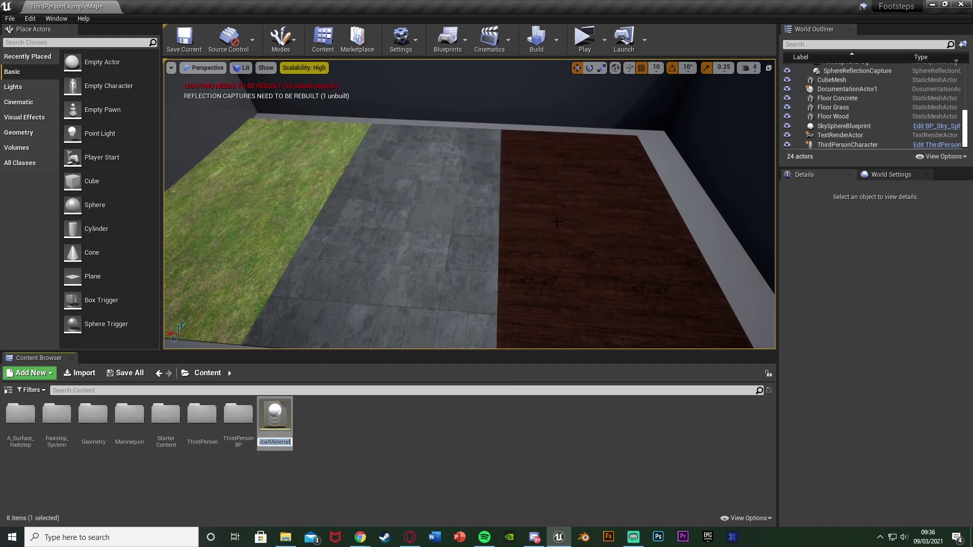
text(GrassPM)
key(Return)
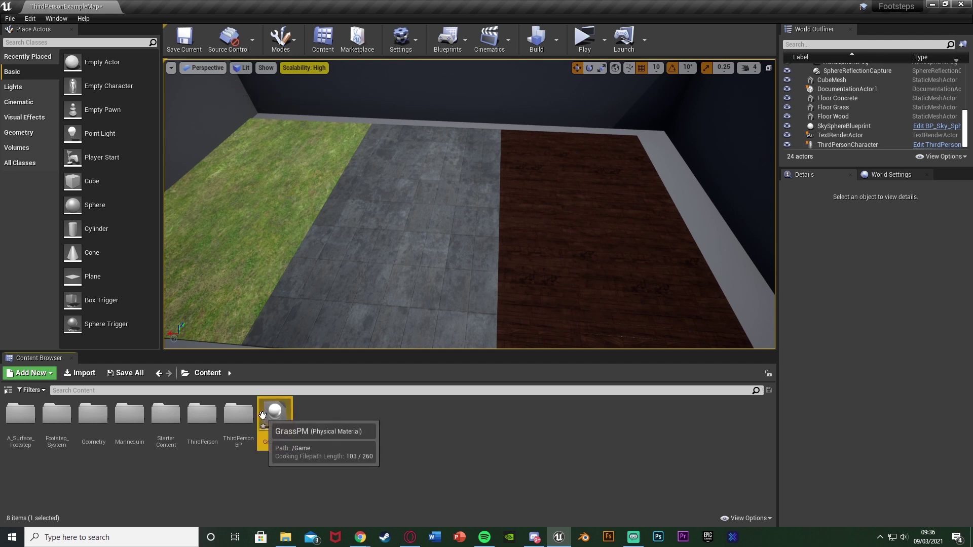
Duplicate the GrassPM physical material and name the copy GeneralPM.
right_click(267, 415)
click(315, 223)
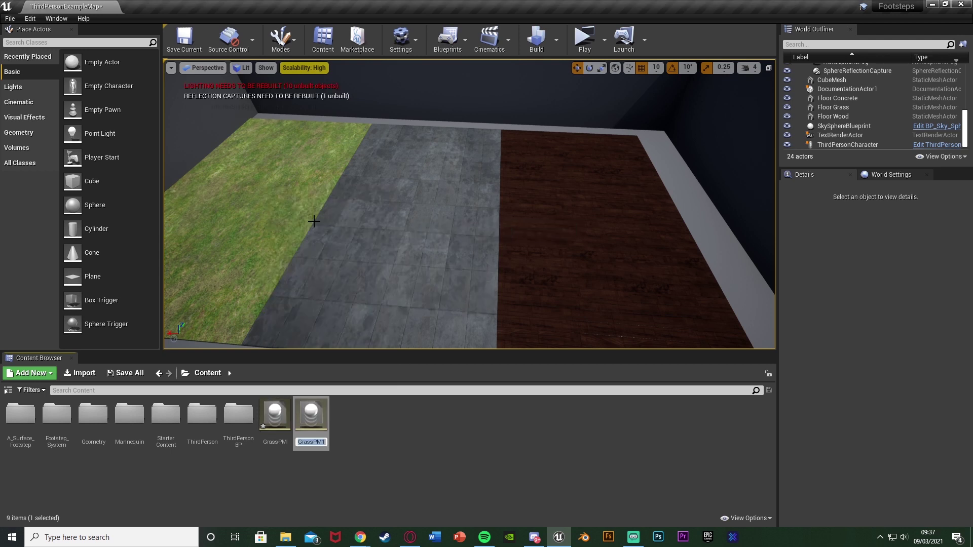
text(GeneralPM)
key(Return)
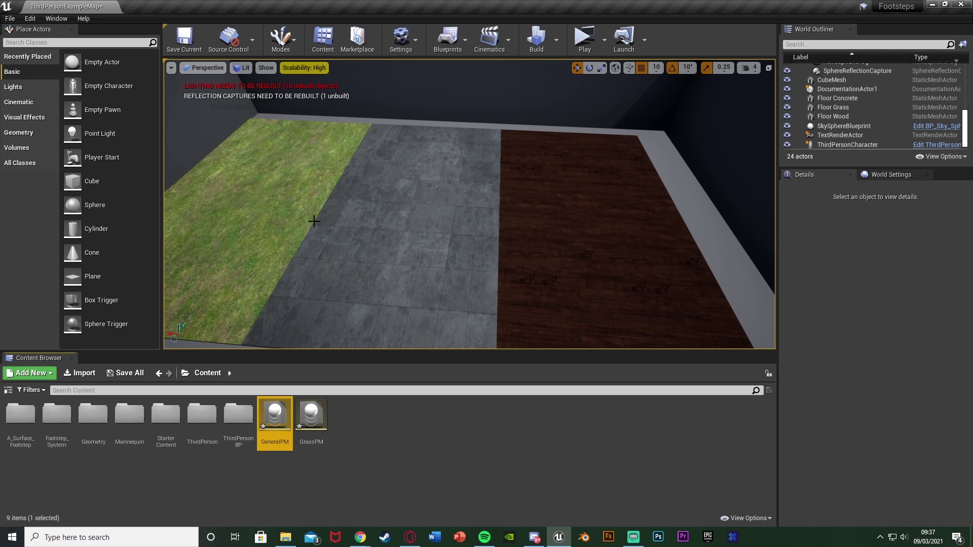
Duplicate the GeneralPM physical material and name the copy DirtPM.
right_click(276, 413)
click(341, 220)
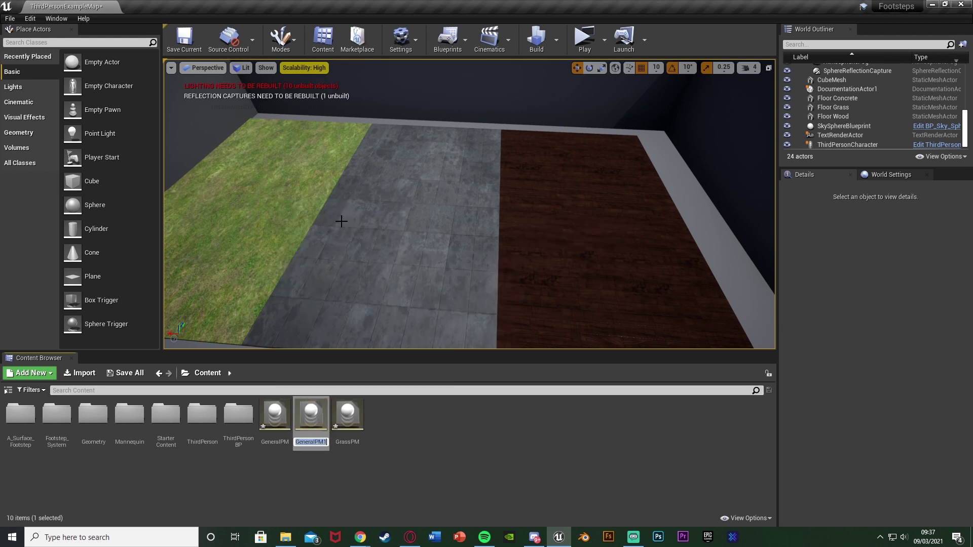
text(DirtPM)
key(Return)
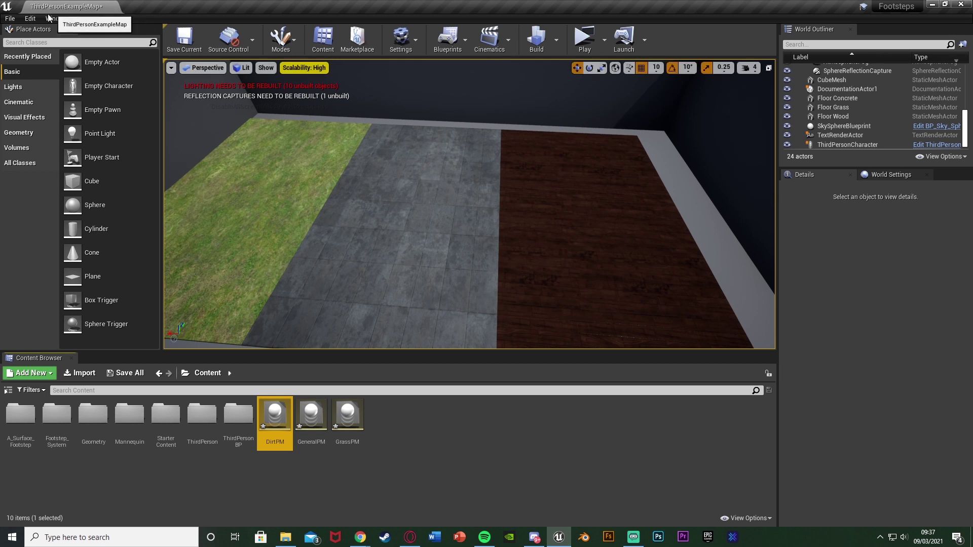
Name physical surfaces SurfaceType5 "Dirt" and SurfaceType6 "General" in the project's engine physics settings and close the settings.
click(32, 19)
click(84, 162)
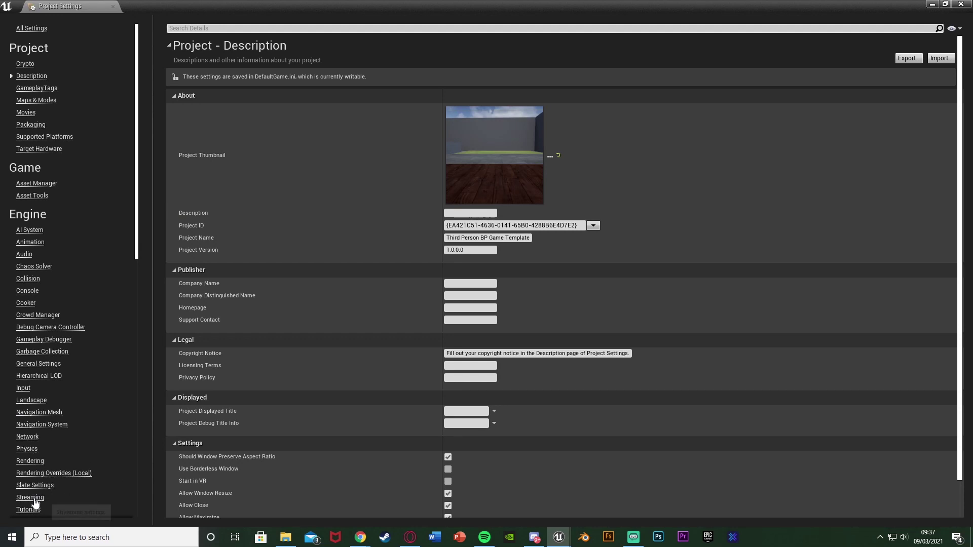
click(27, 449)
scroll(460, 188, down, 20)
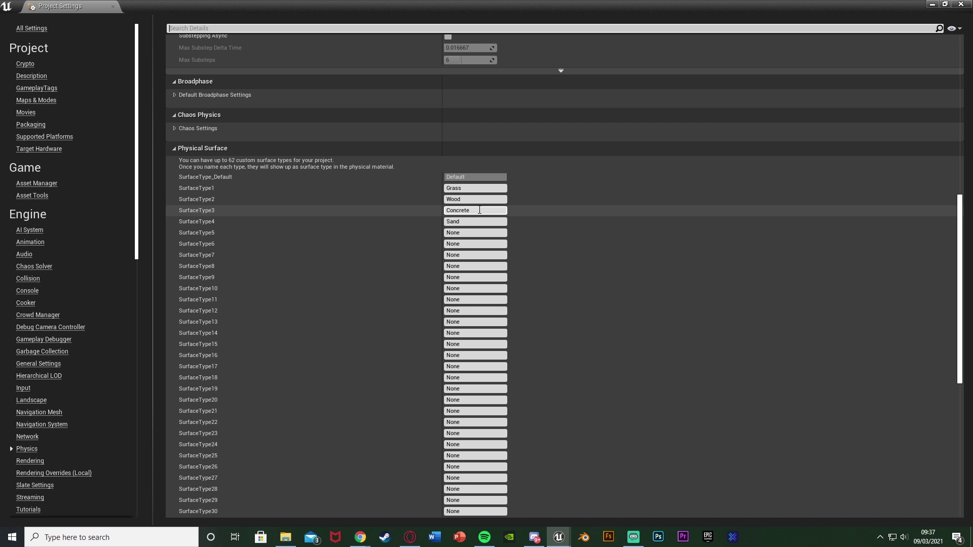
click(463, 233)
text(D)
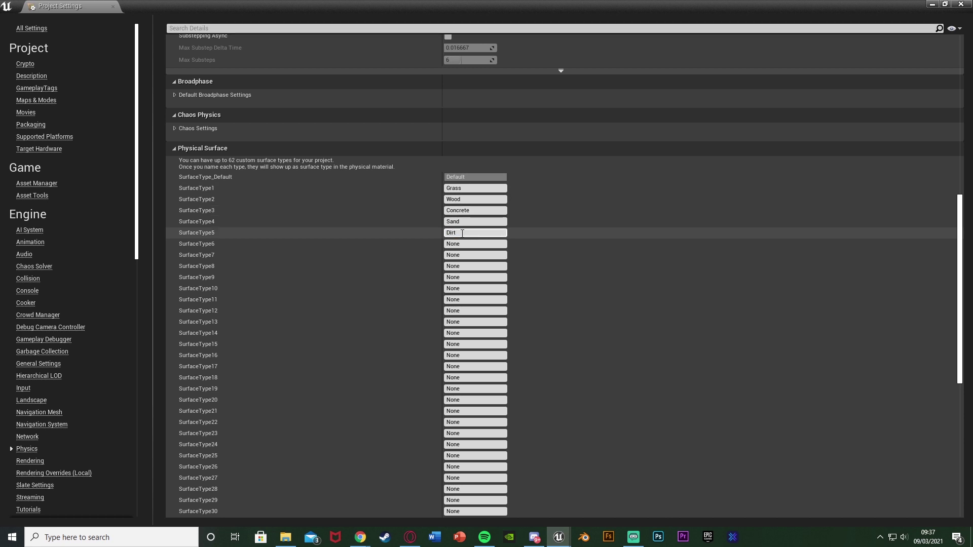
text(irt)
click(466, 244)
text(General)
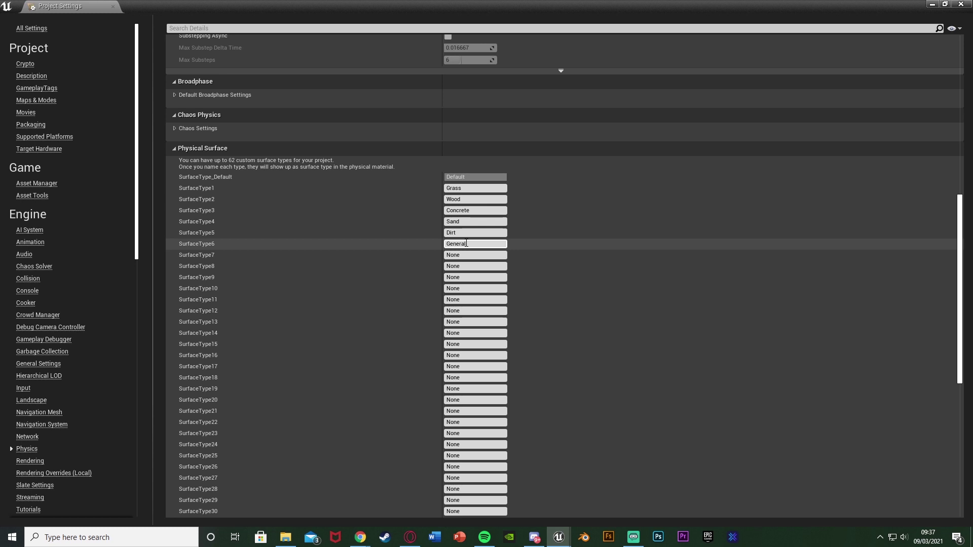
click(478, 200)
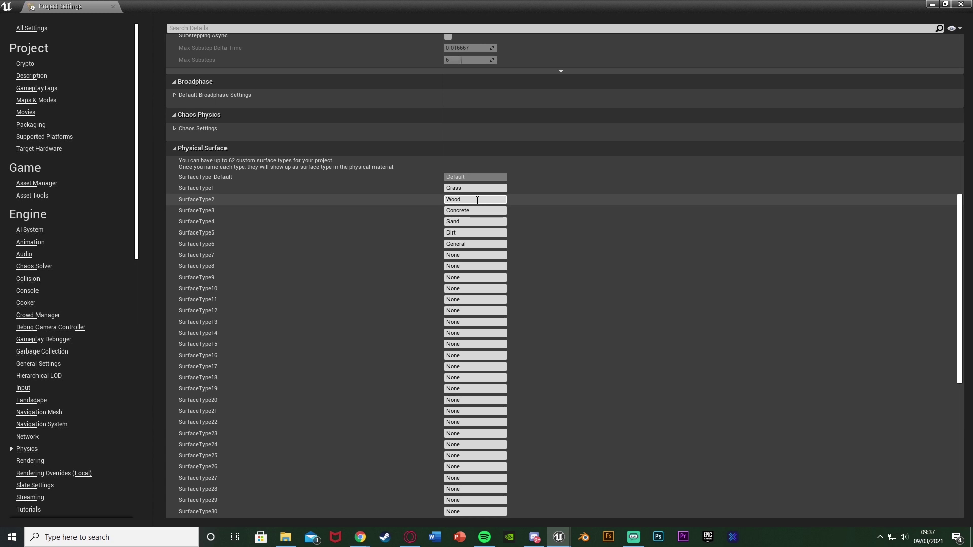
click(960, 4)
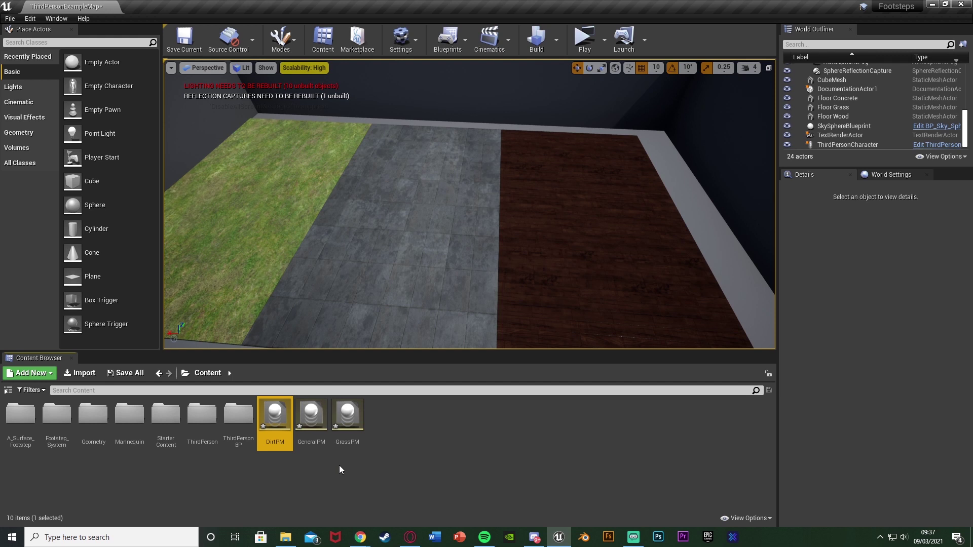
Set the surface type of the DirtPM physical material to Dirt, then save and close the asset.
double_click(285, 428)
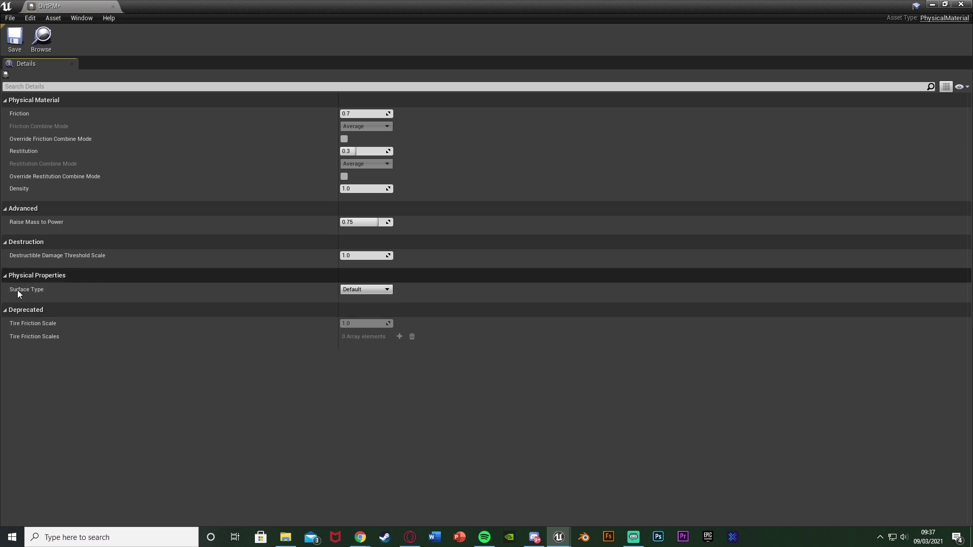
click(374, 290)
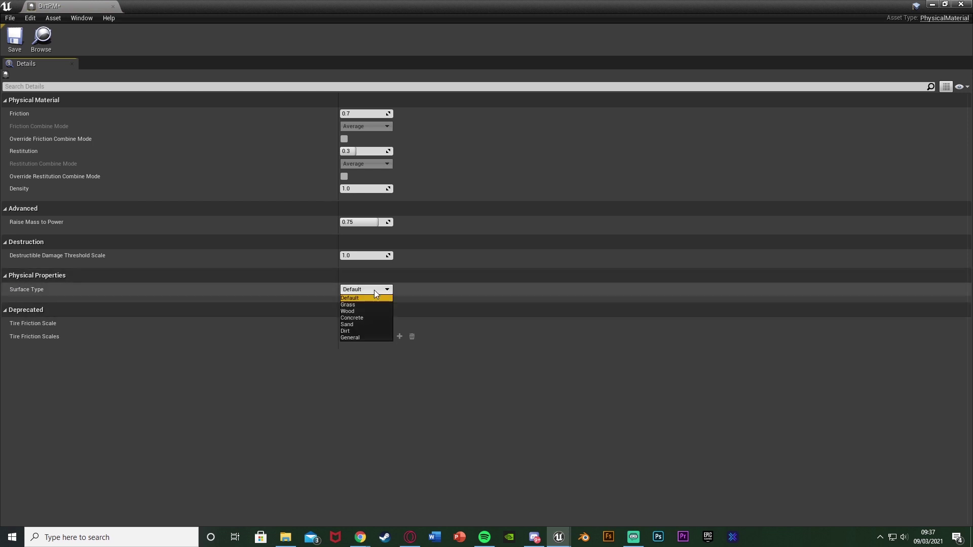
click(359, 330)
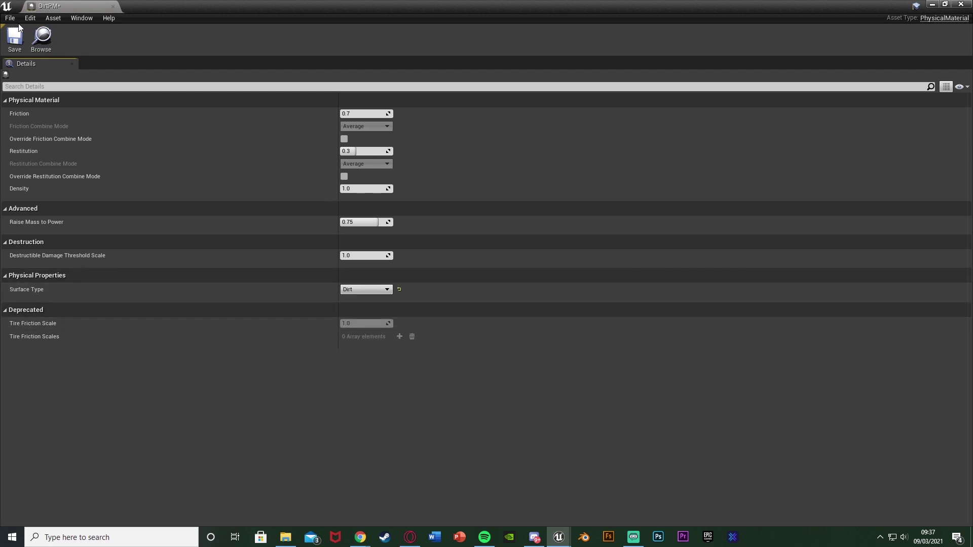
click(23, 50)
click(112, 6)
Set the surface type of the GeneralPM physical material to General, then save and close the asset.
double_click(327, 419)
click(363, 289)
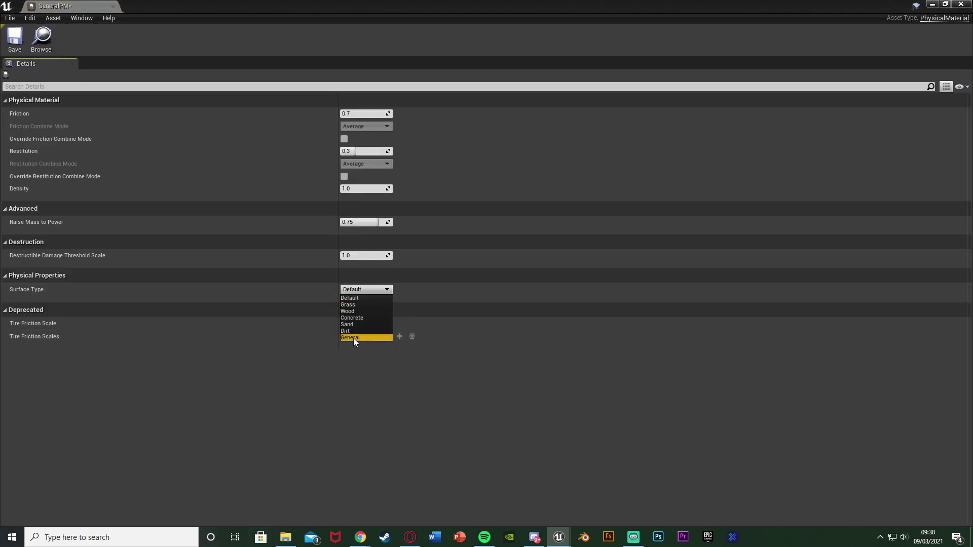
click(353, 338)
click(14, 38)
click(113, 6)
Set the surface type of the GrassPM physical material to Grass, then save and close the asset.
double_click(347, 421)
click(363, 289)
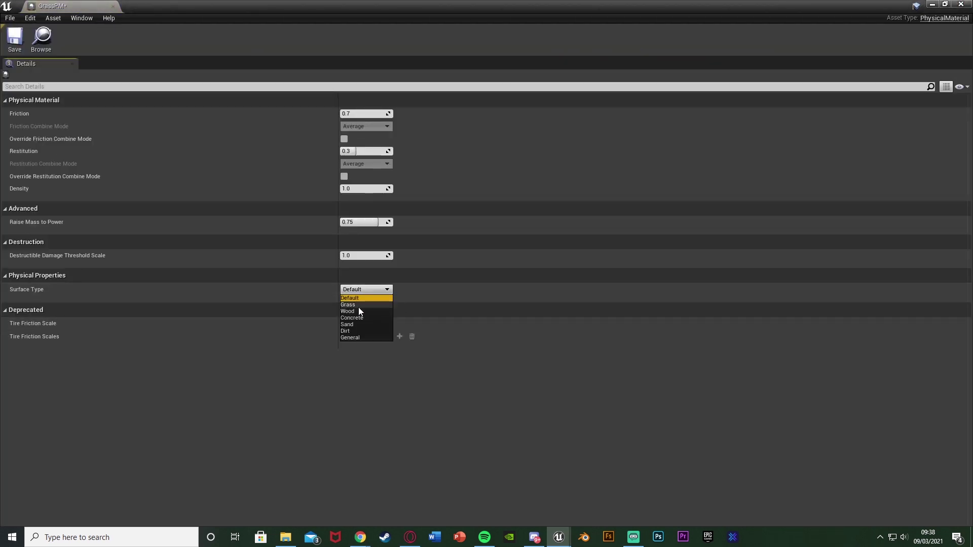
click(357, 307)
click(14, 38)
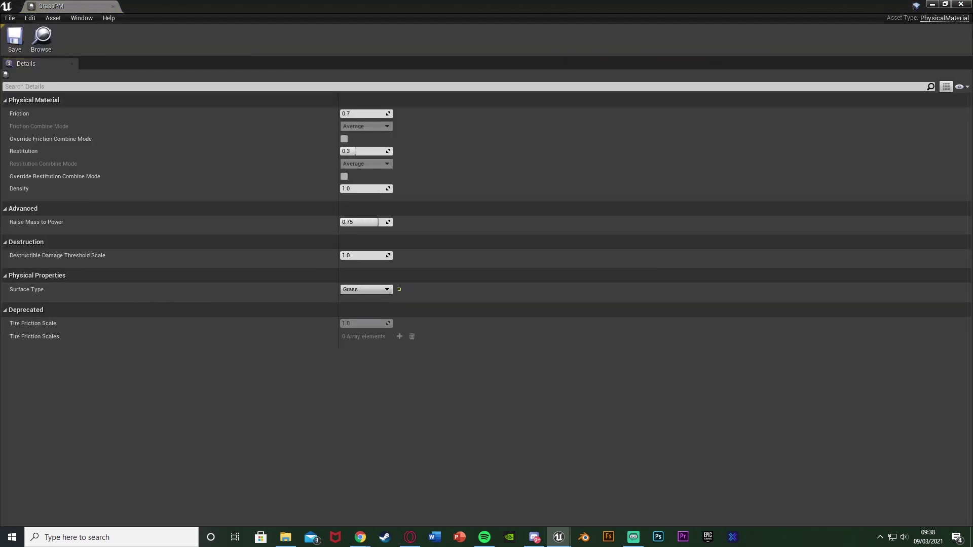
click(960, 5)
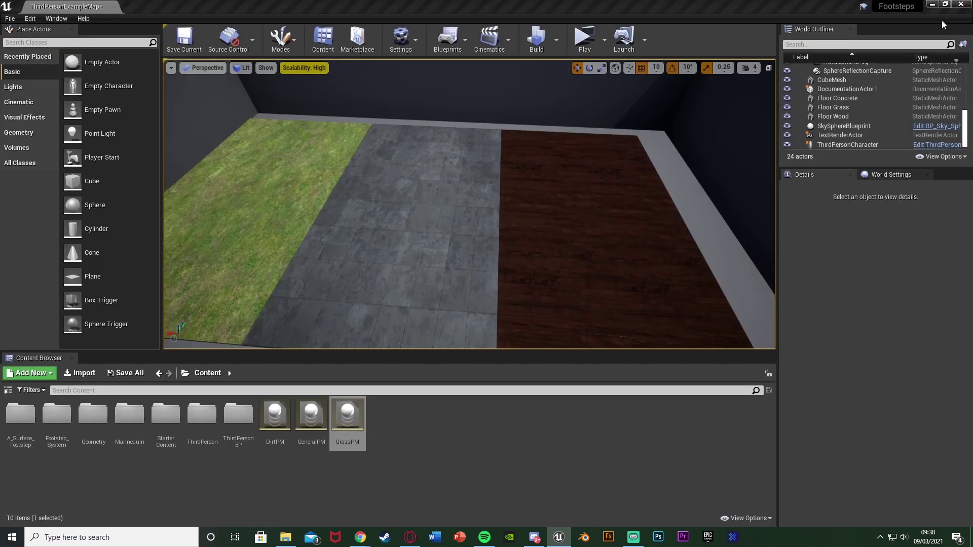